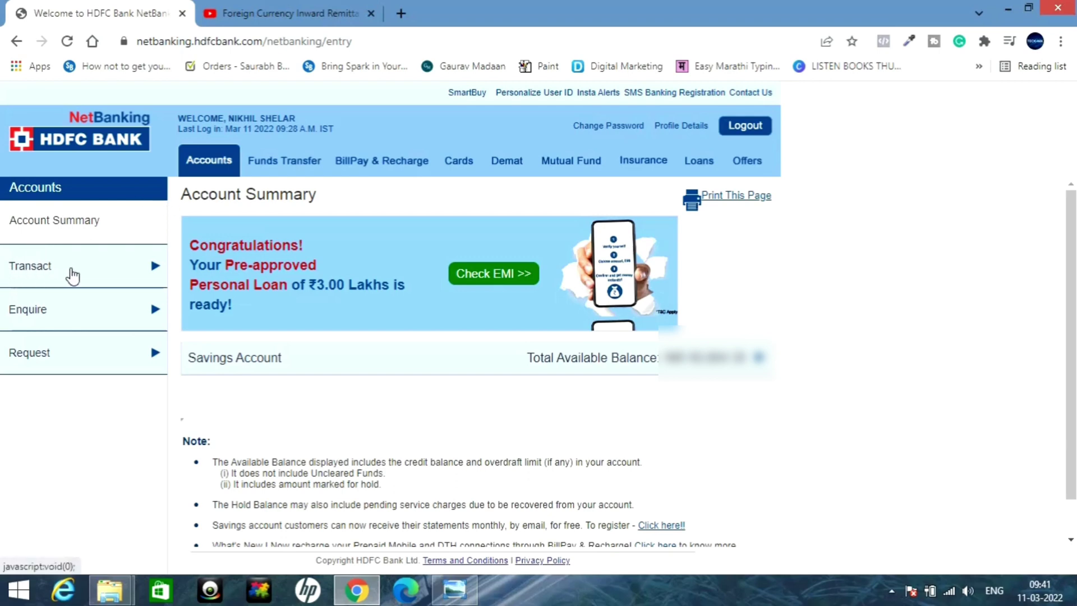
- Open Foreign Currency Inward Remittance from the Transact menu
click(72, 276)
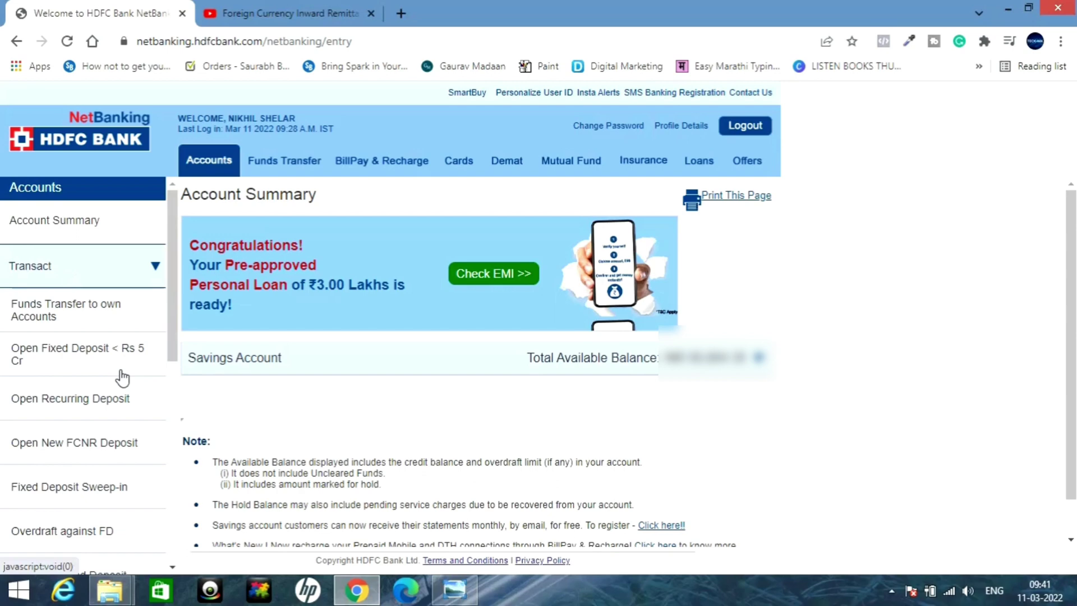
scroll(120, 378, down, 2)
scroll(121, 378, down, 1)
scroll(120, 379, down, 2)
scroll(120, 378, down, 2)
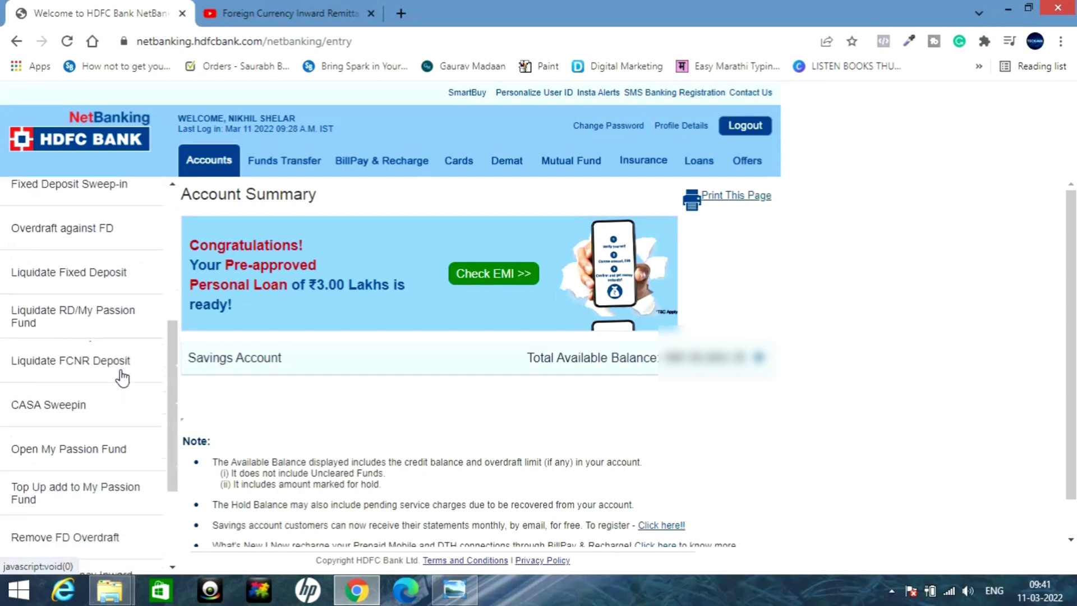
scroll(120, 378, down, 2)
scroll(121, 421, down, 1)
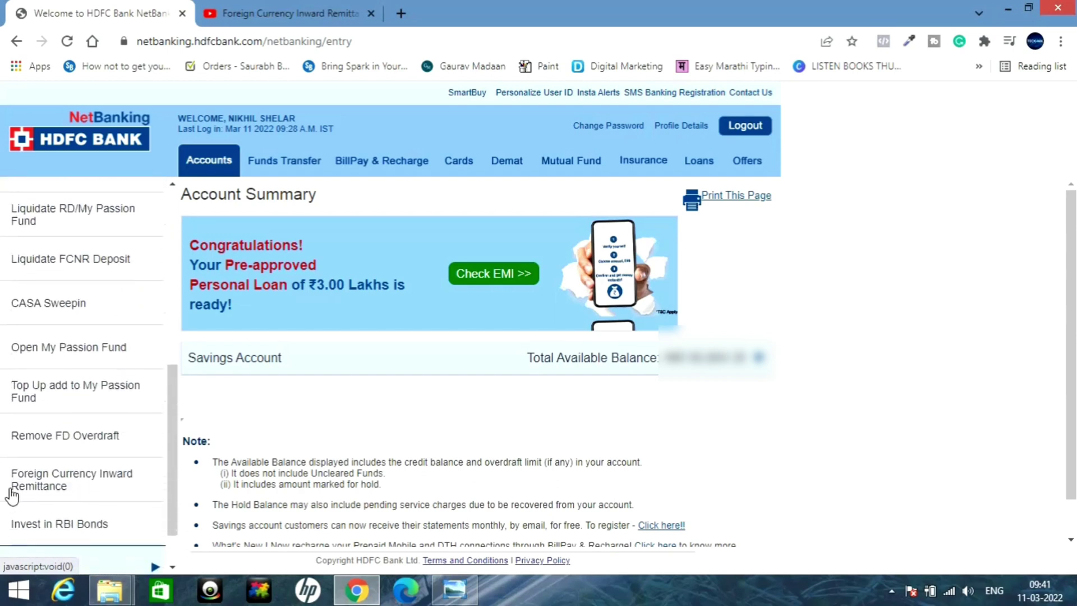
click(45, 484)
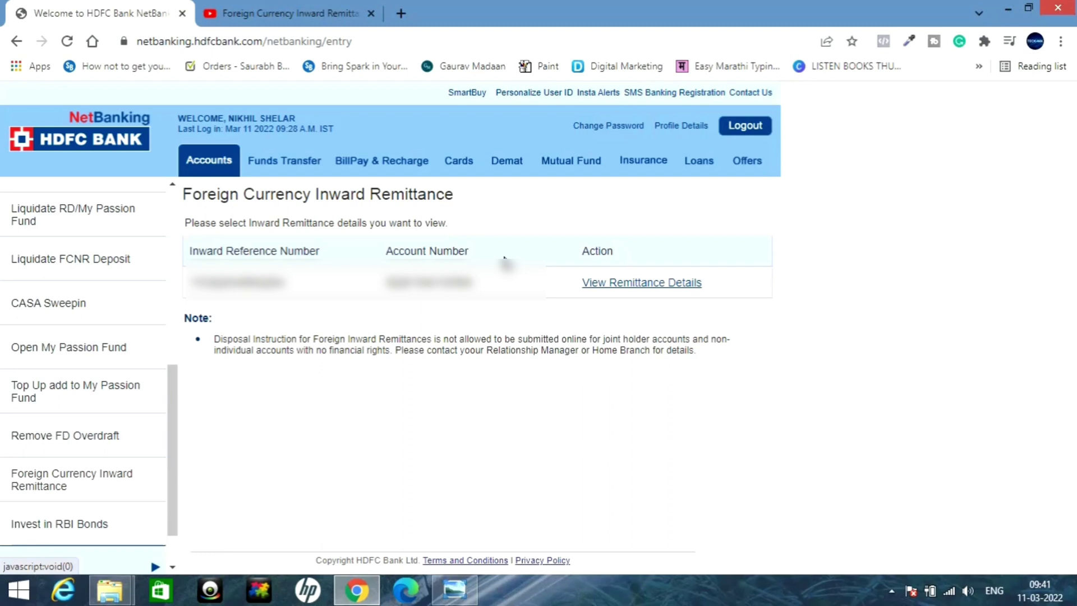
- View the full details of the USD 112.07 Google Asia Pacific remittance
click(634, 284)
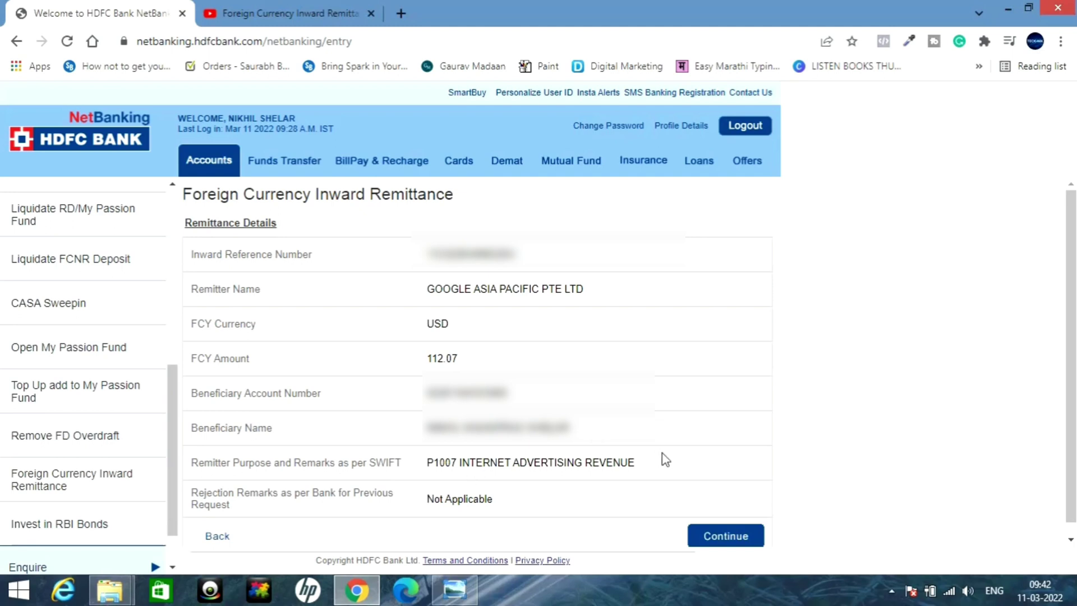
scroll(581, 422, down, 1)
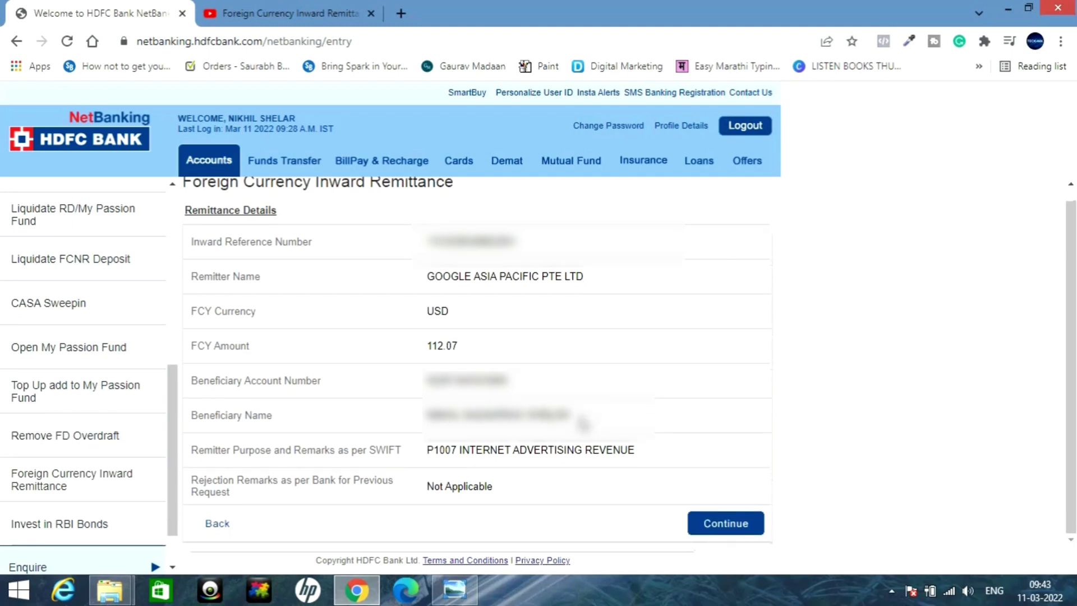
- Continue to the required-details form and pick purpose code P1007 - Advertising trade fair
click(713, 532)
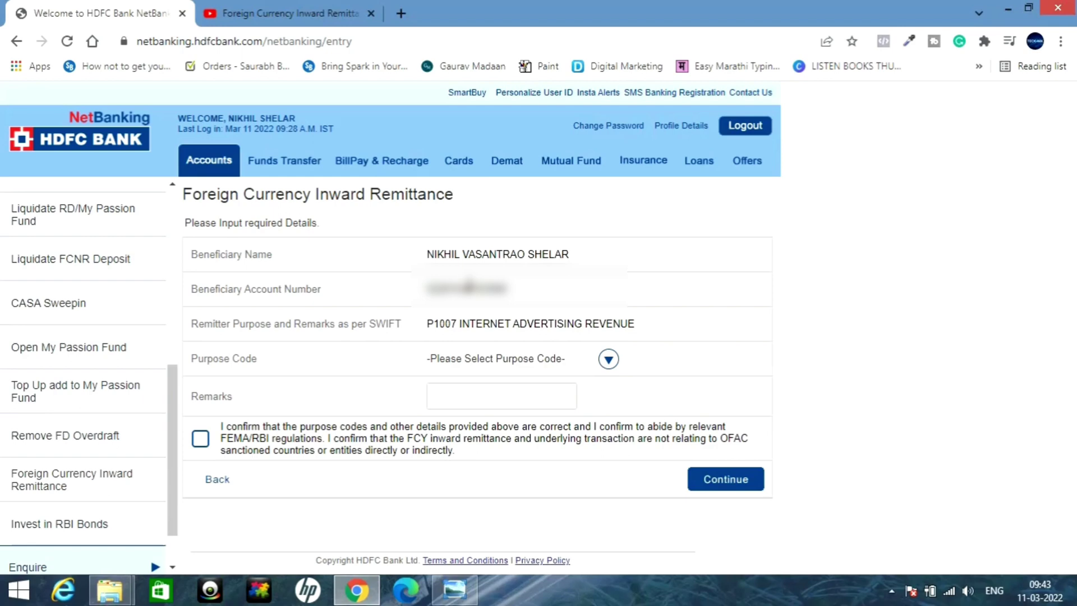
click(473, 359)
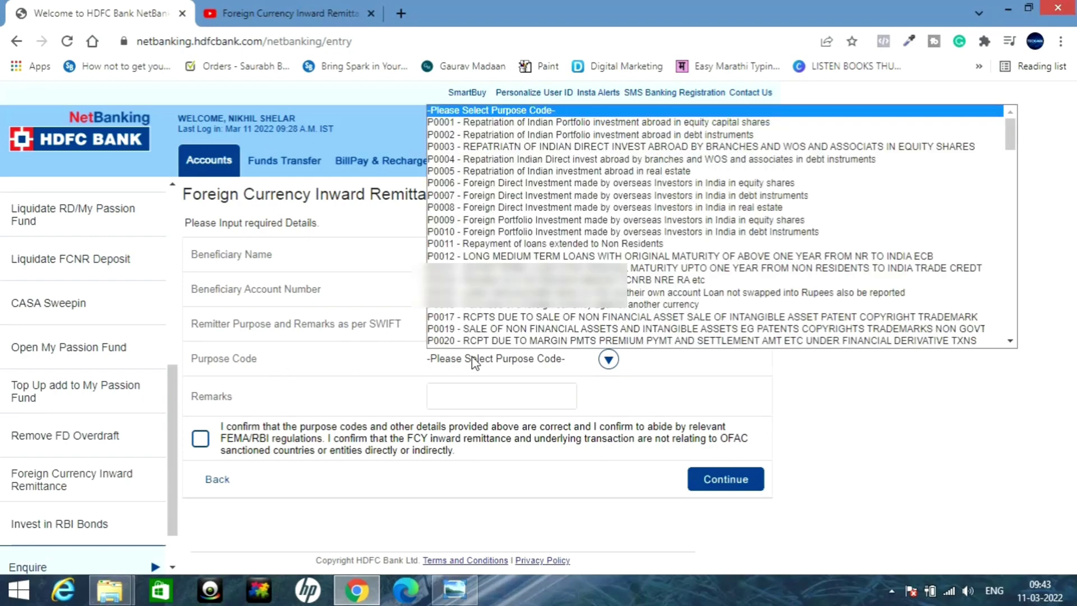
click(402, 360)
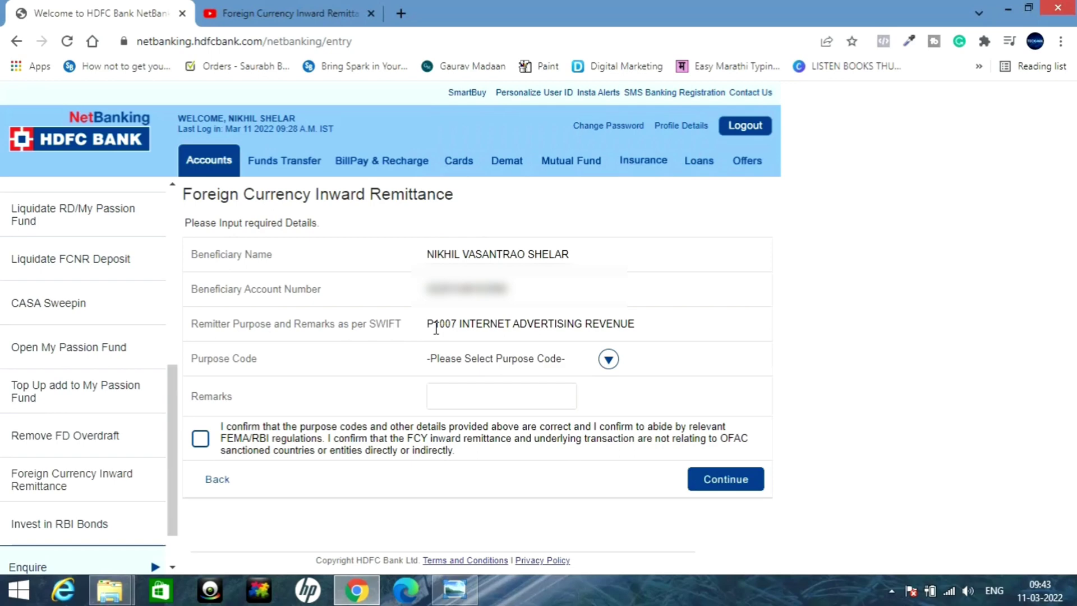
click(468, 363)
scroll(503, 303, down, 3)
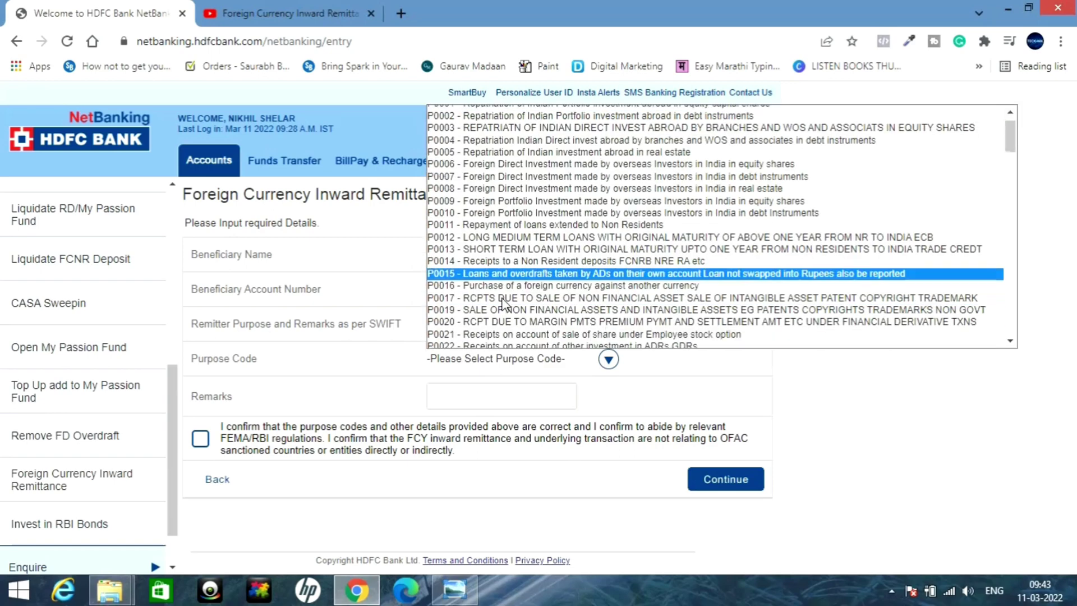
scroll(503, 303, down, 5)
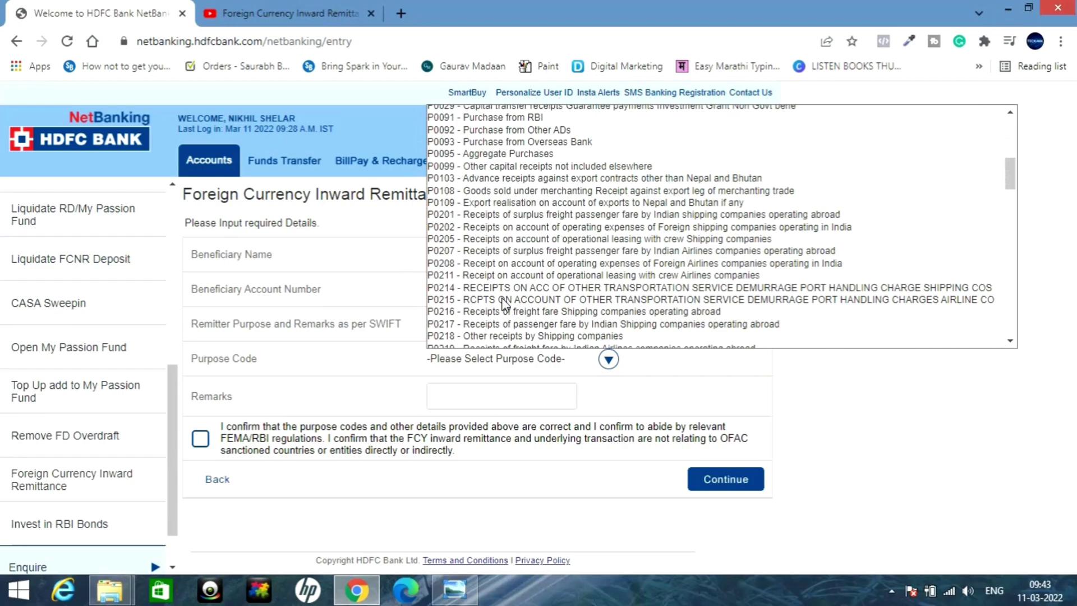
scroll(503, 303, down, 3)
scroll(503, 303, down, 1)
scroll(503, 303, down, 2)
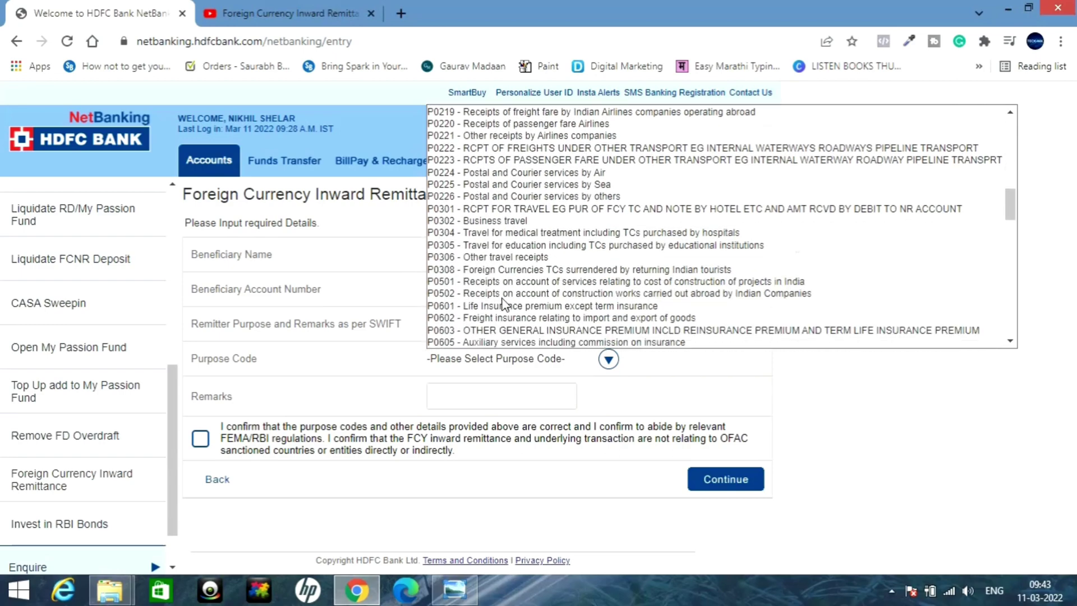
scroll(504, 305, down, 2)
scroll(503, 305, up, 3)
scroll(504, 305, up, 3)
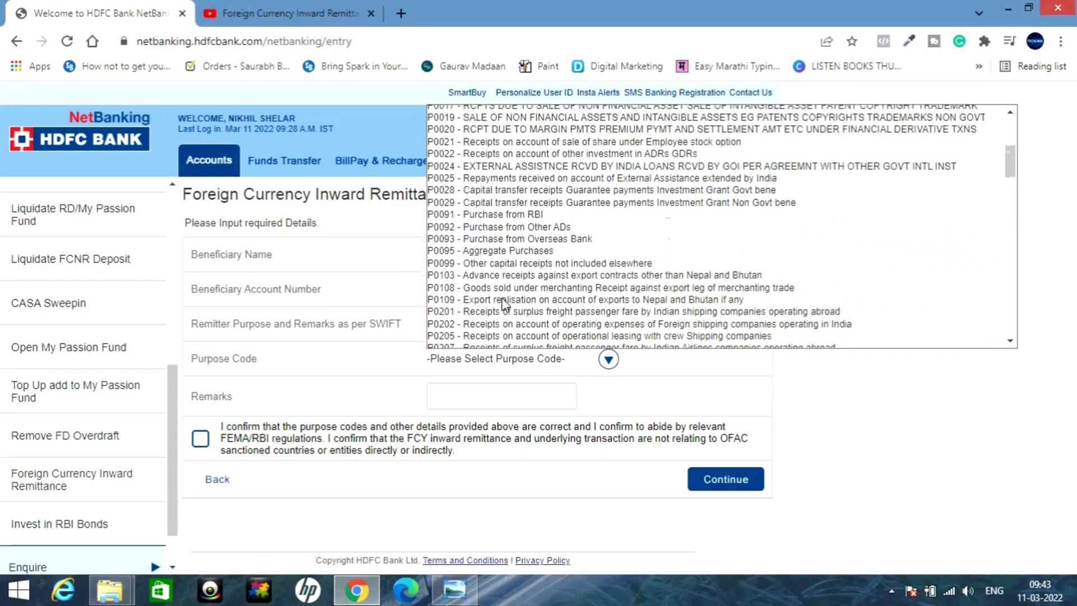
scroll(503, 305, up, 2)
scroll(504, 304, up, 1)
scroll(503, 304, up, 1)
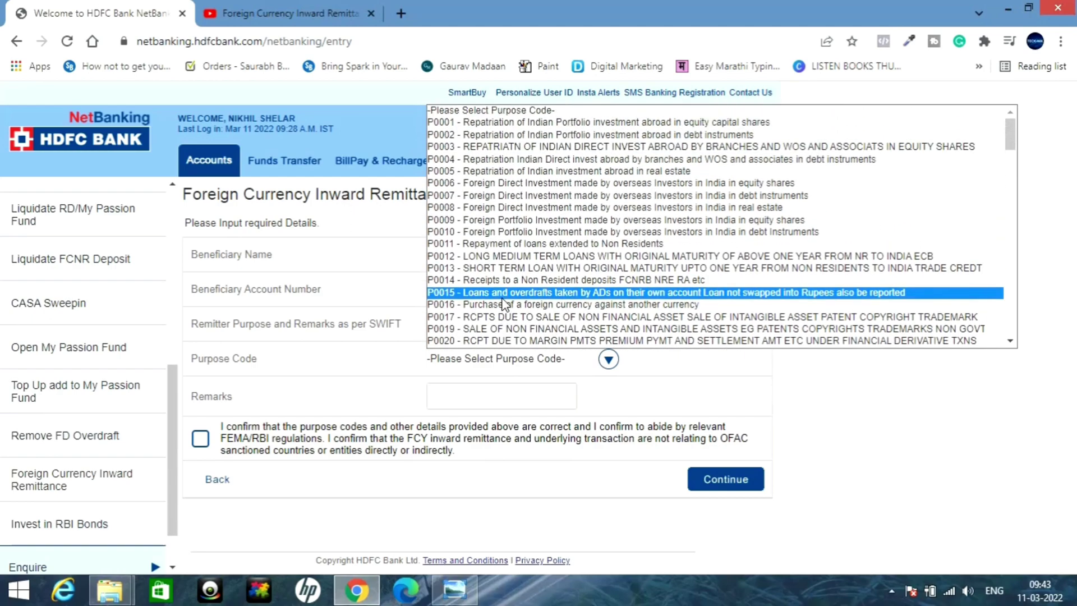
scroll(503, 305, down, 5)
scroll(503, 304, down, 3)
scroll(504, 305, down, 4)
scroll(503, 304, down, 4)
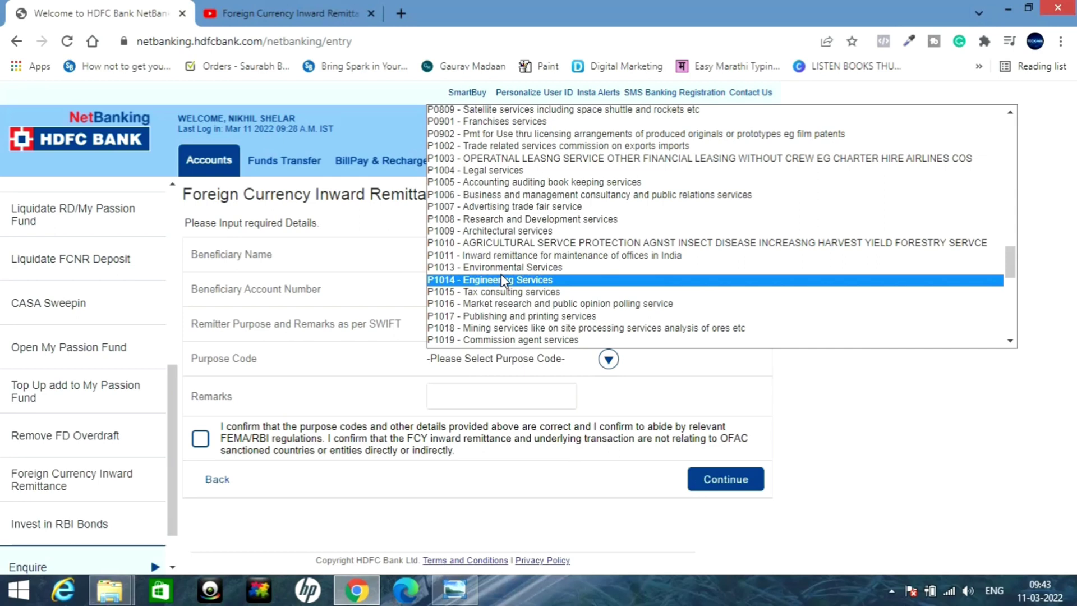
click(477, 207)
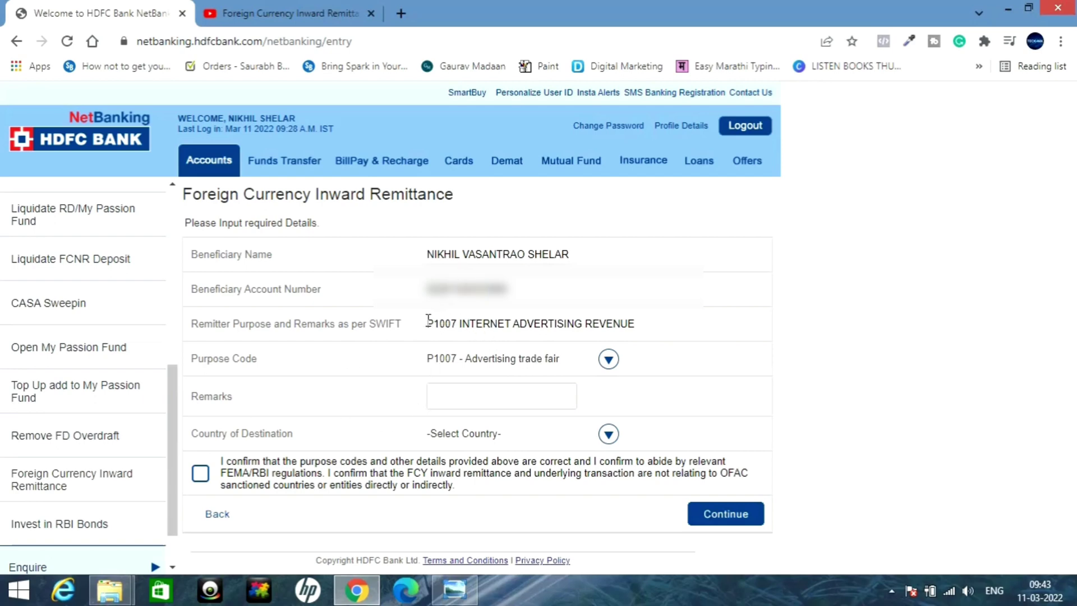
- Copy the SWIFT Remitter Purpose text into the Remarks field
drag(428, 321, 637, 327)
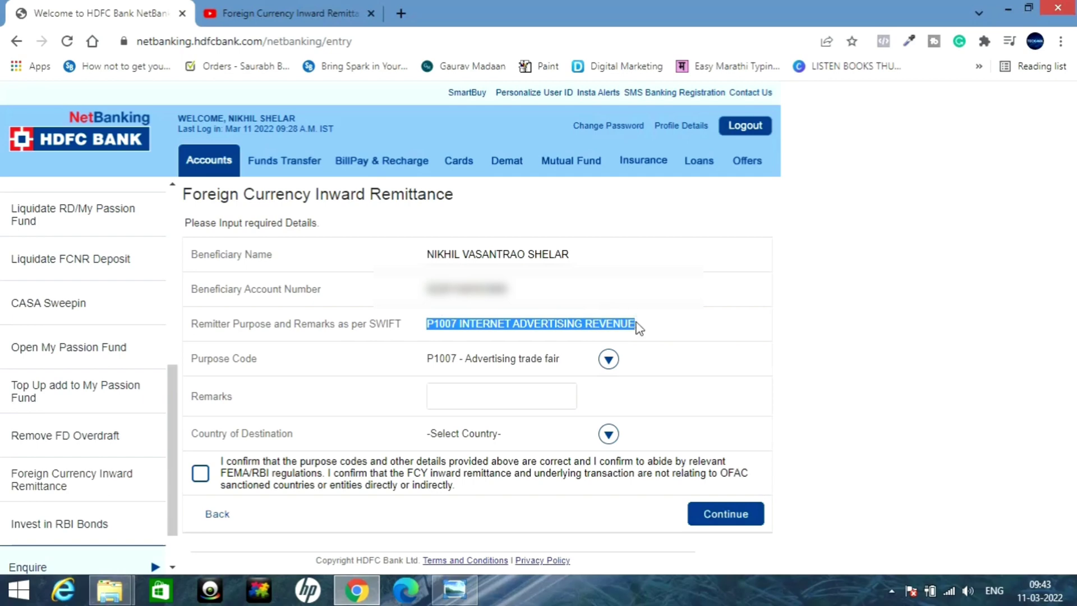
click(541, 394)
key(ctrl+v)
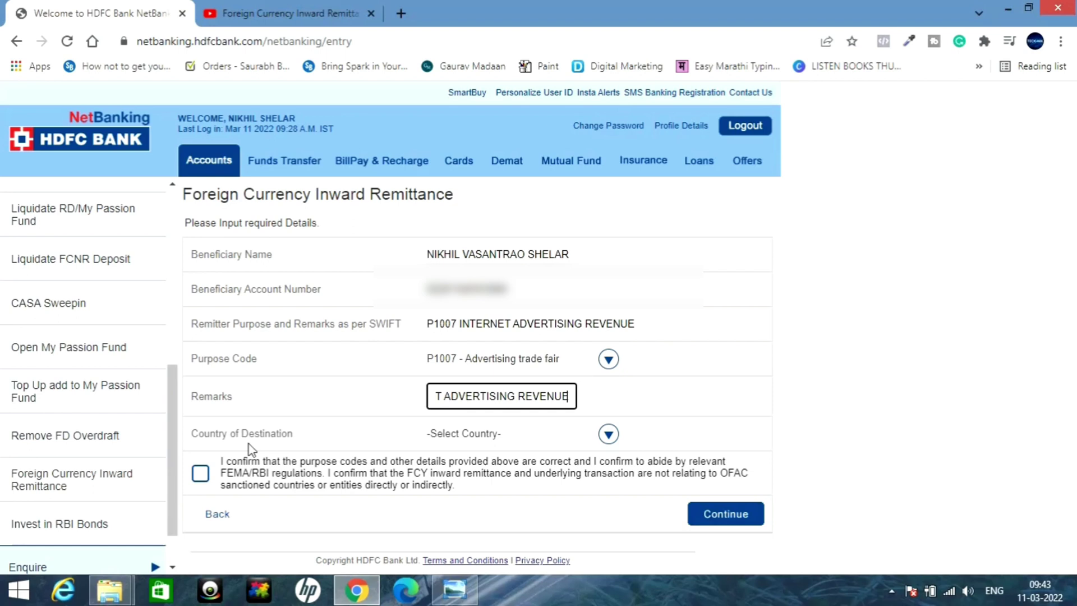
- Set Country of Destination to ICELAND
click(607, 434)
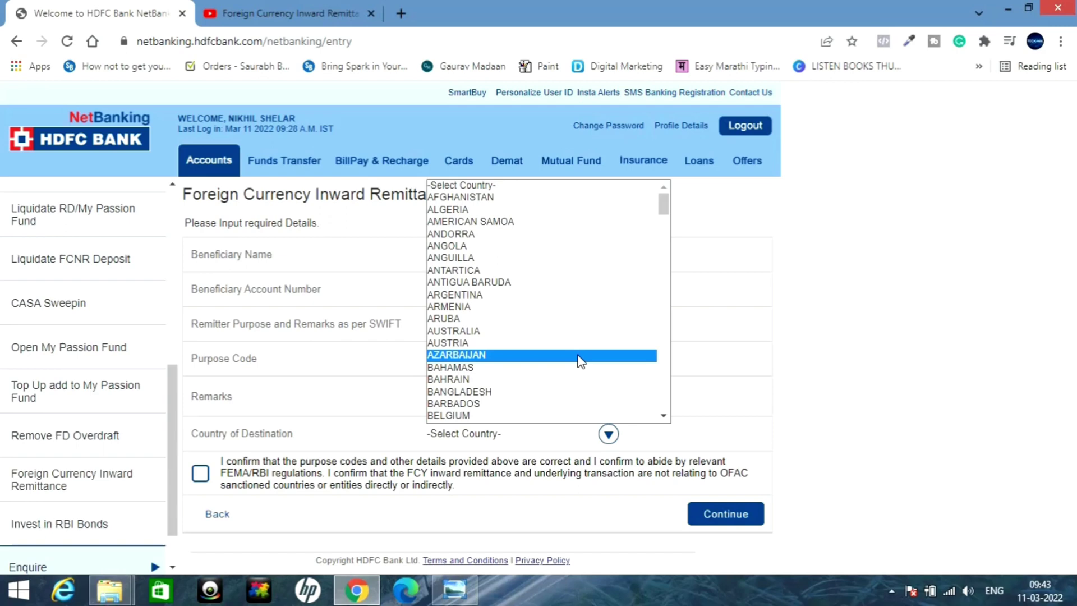
scroll(579, 331, down, 5)
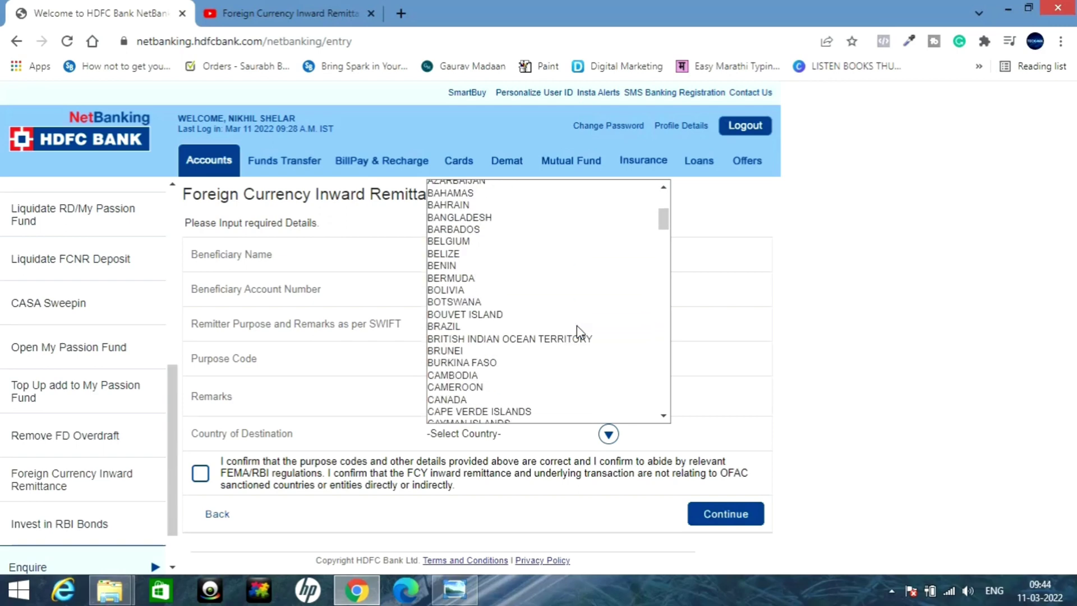
scroll(578, 331, down, 4)
key(i)
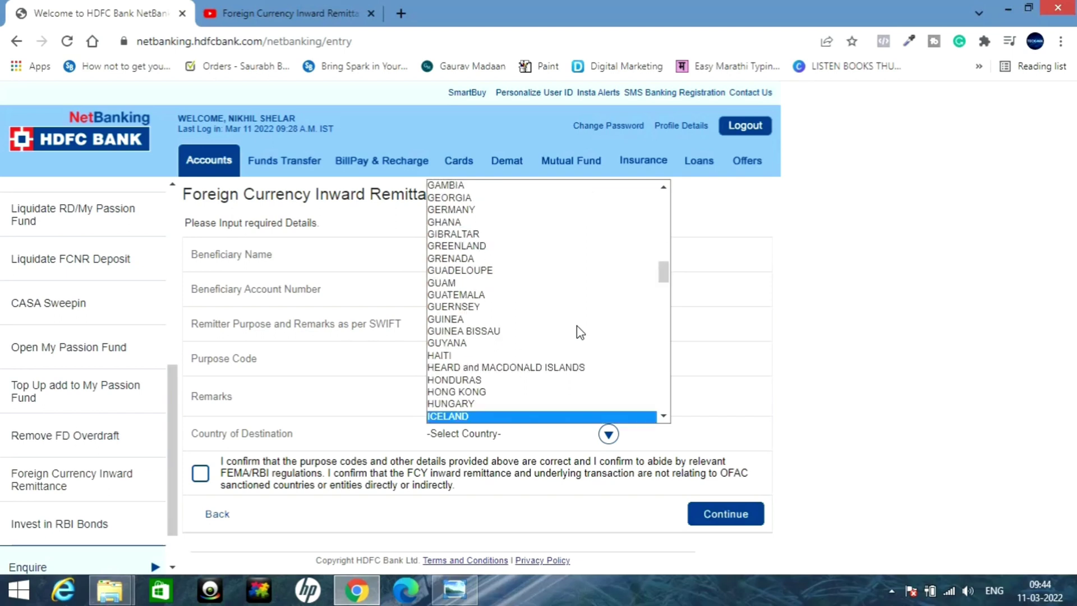
scroll(576, 331, down, 2)
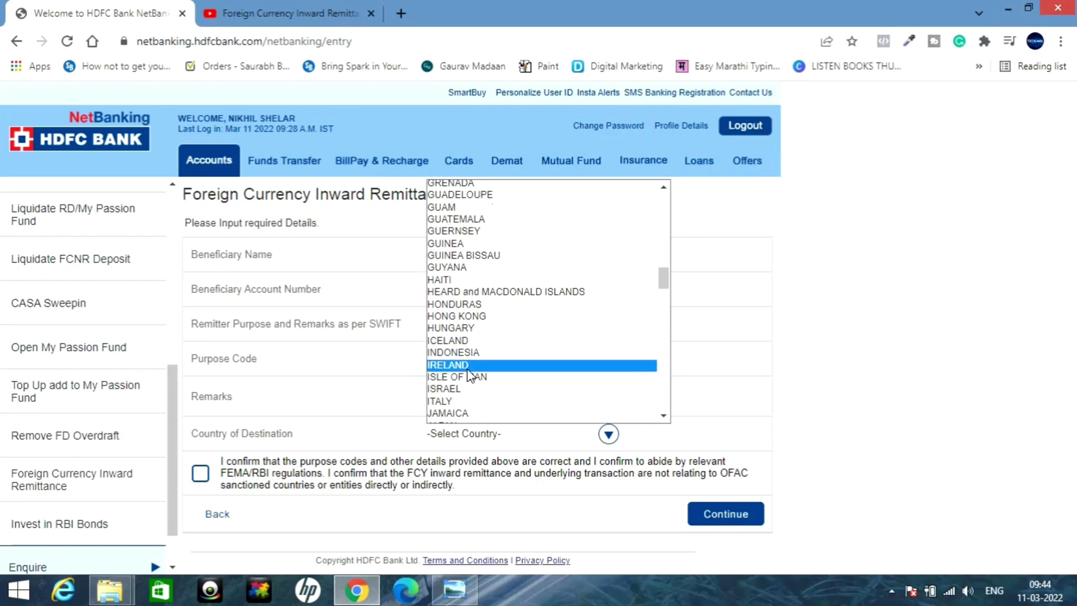
scroll(455, 360, down, 1)
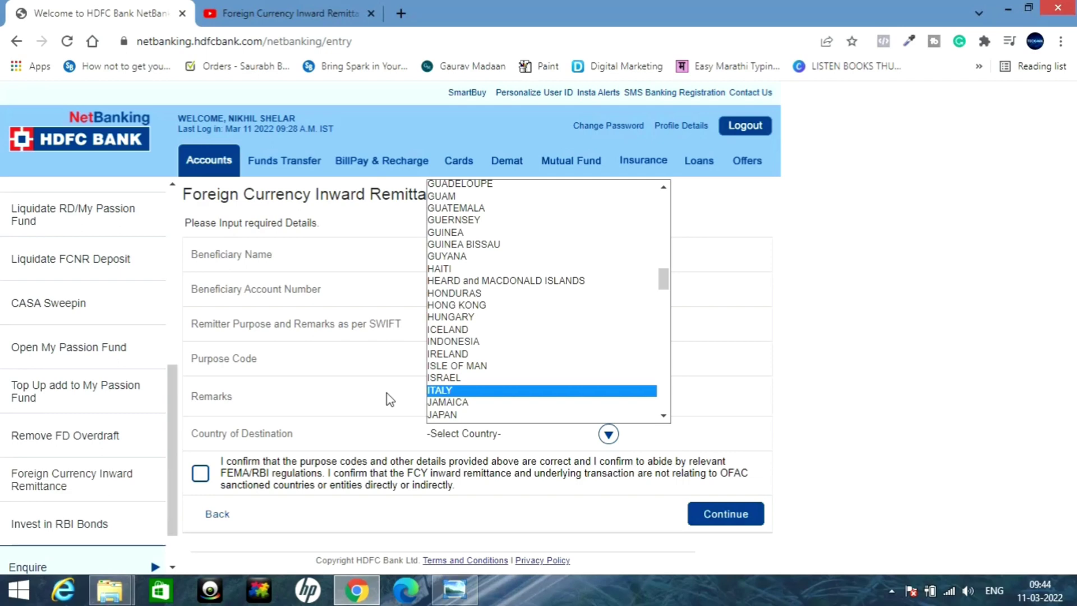
key(Up)
key(Up)
key(Up)
key(Return)
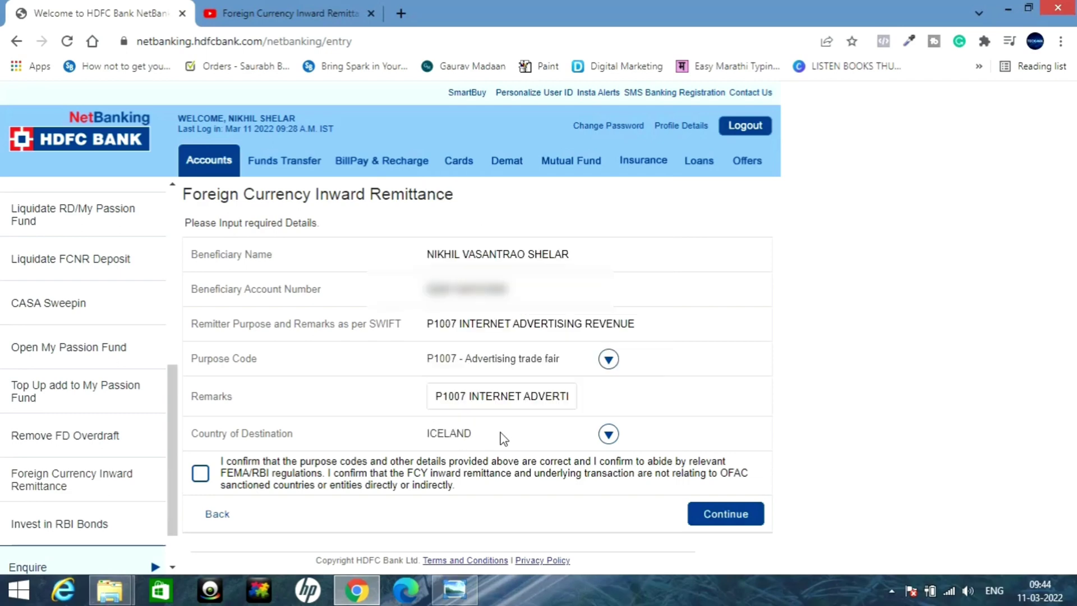
- Close the country list keeping ICELAND, and tick the details-are-correct confirmation box
click(540, 439)
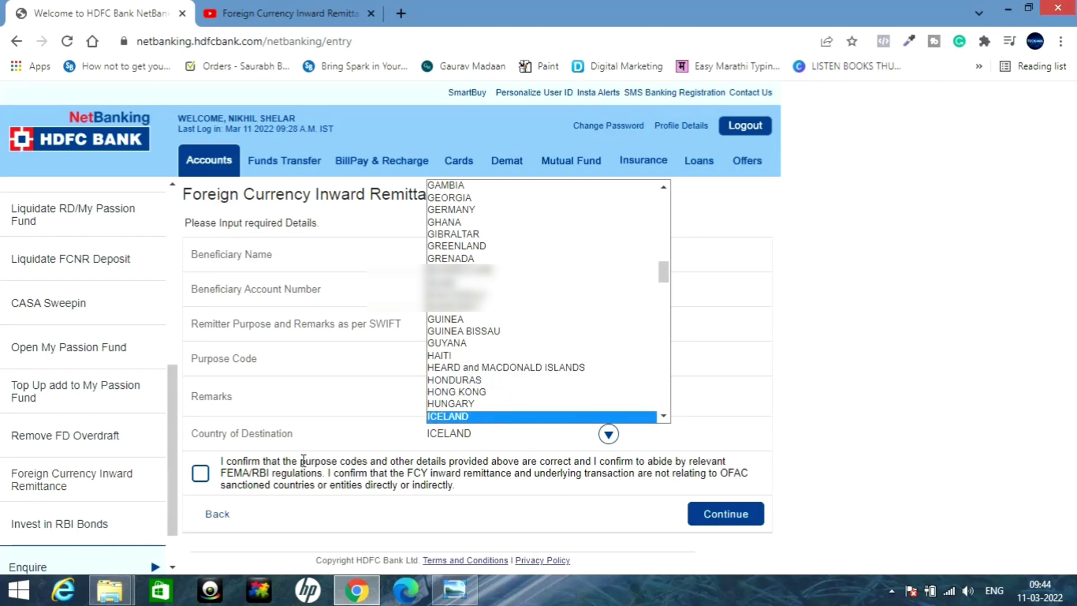
click(213, 486)
click(201, 474)
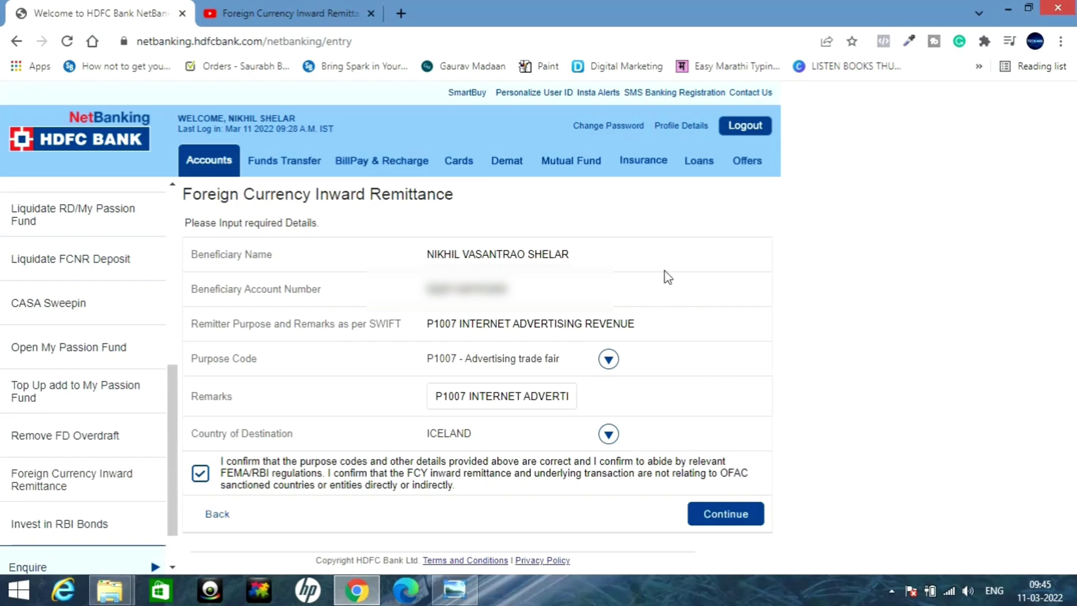
- Go back to the Remittance Details summary for the USD 112.07 Google Asia Pacific payment
click(217, 516)
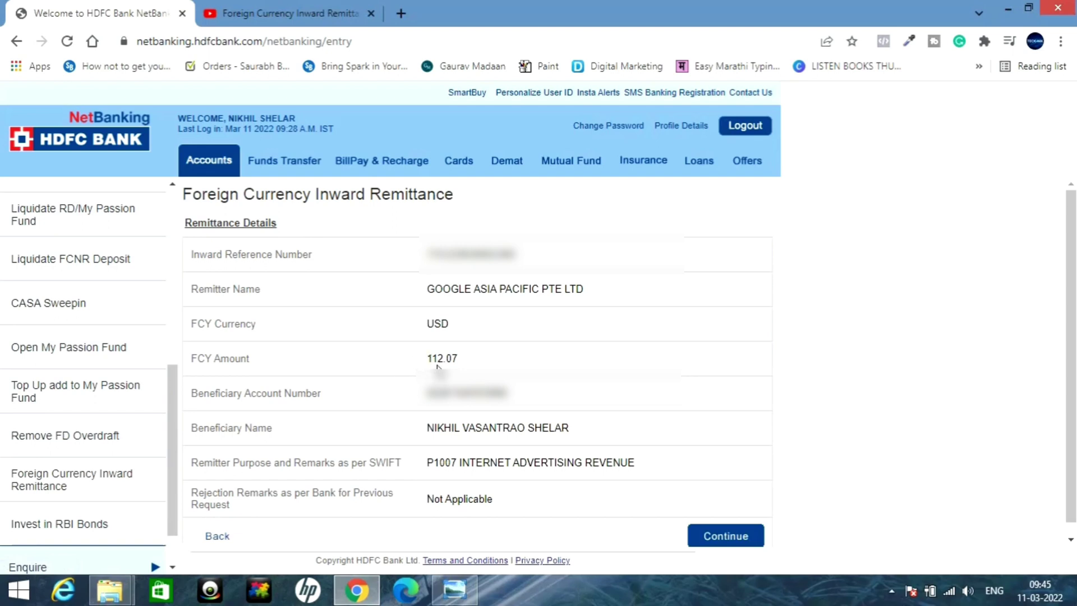